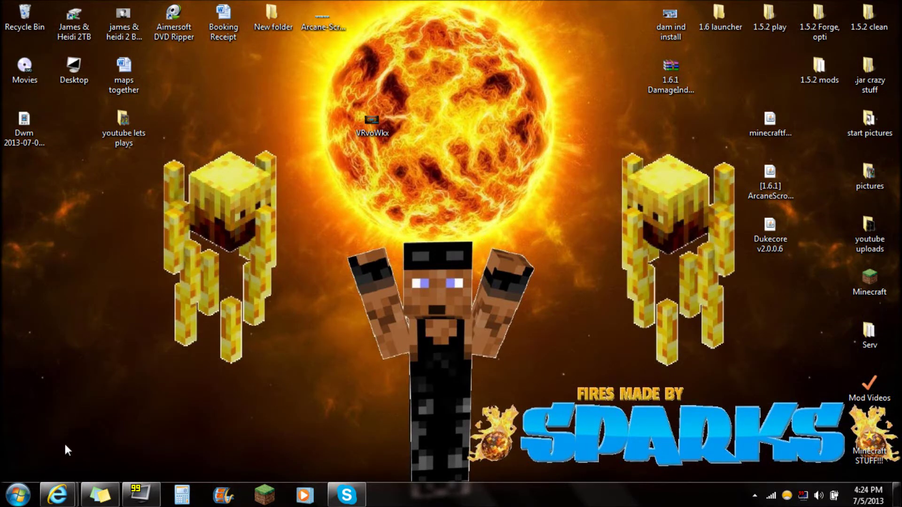
Review the Arcane Scrolls forum topic's installation instructions and latest version
mouse_move(64, 484)
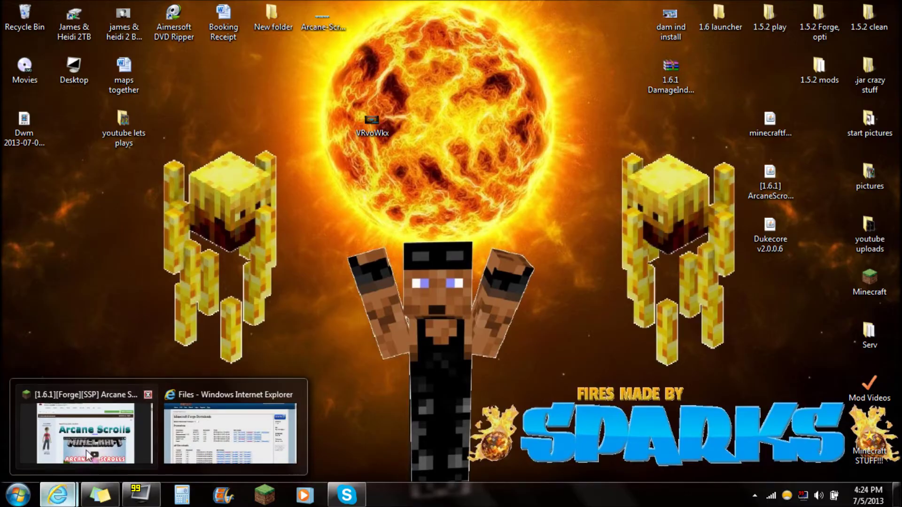
click(86, 450)
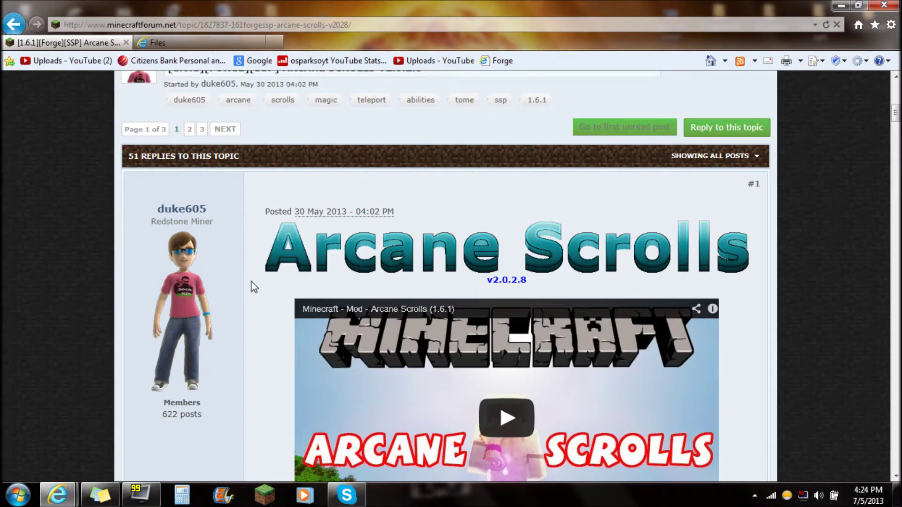
scroll(257, 288, down, 2)
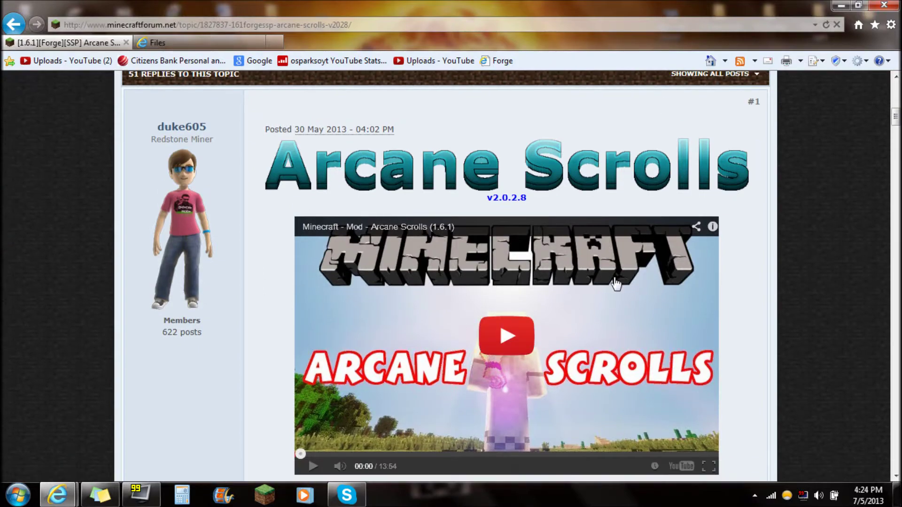
scroll(517, 239, up, 3)
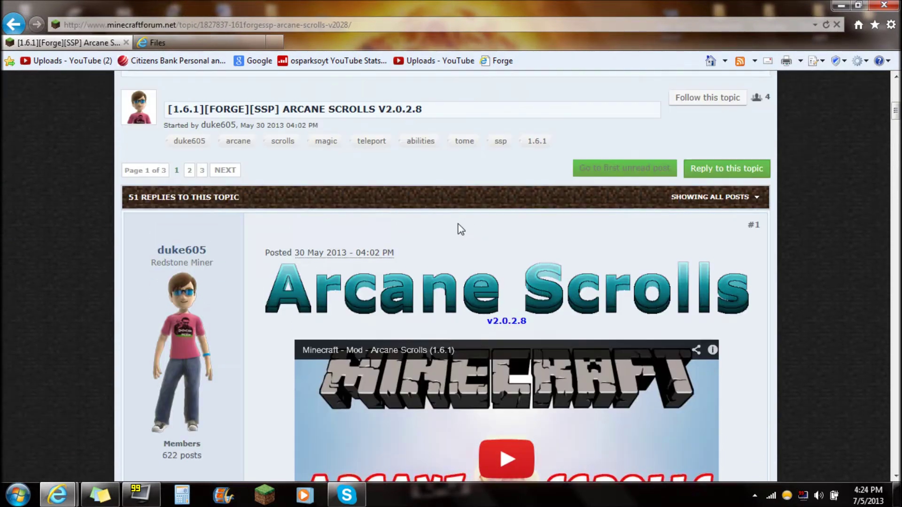
scroll(481, 197, down, 13)
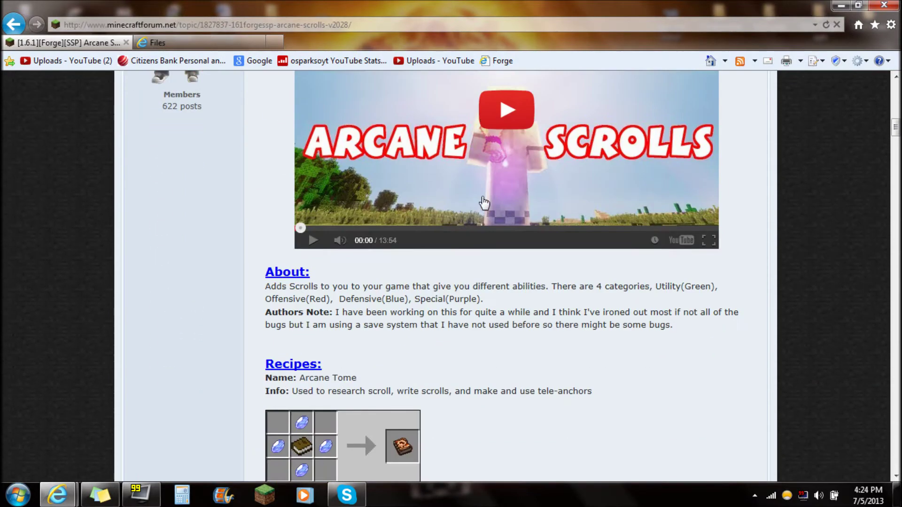
scroll(481, 196, down, 9)
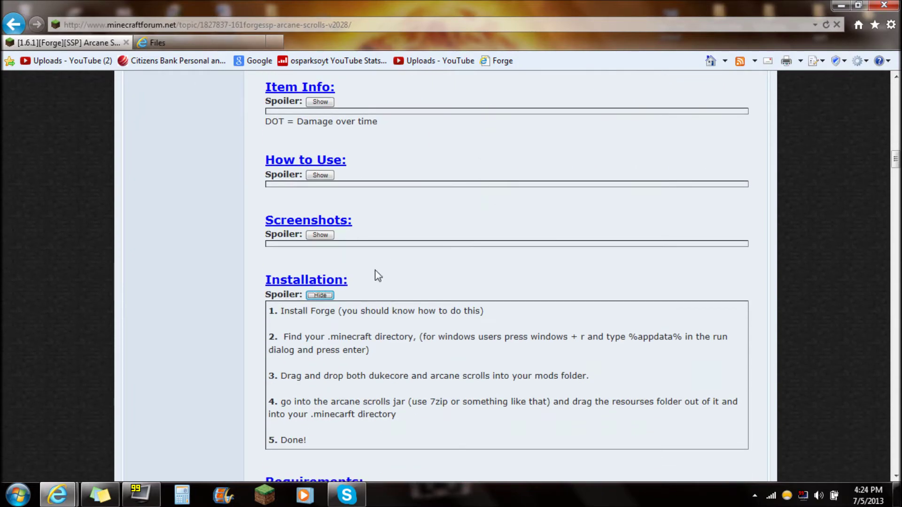
click(320, 296)
click(318, 296)
scroll(332, 274, down, 2)
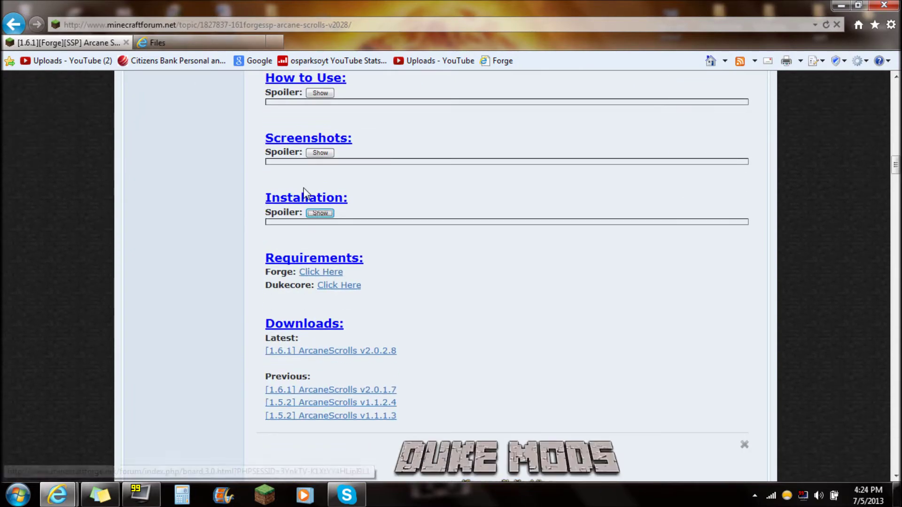
scroll(305, 291, down, 2)
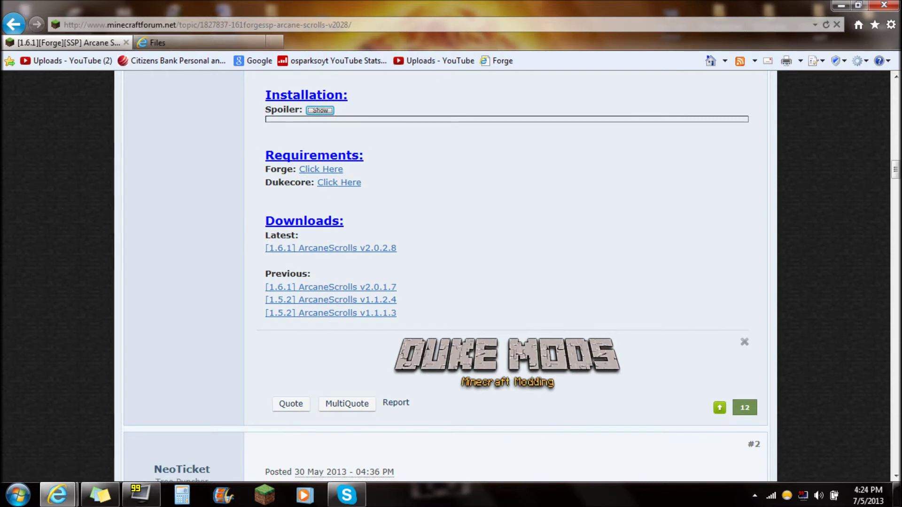
double_click(281, 235)
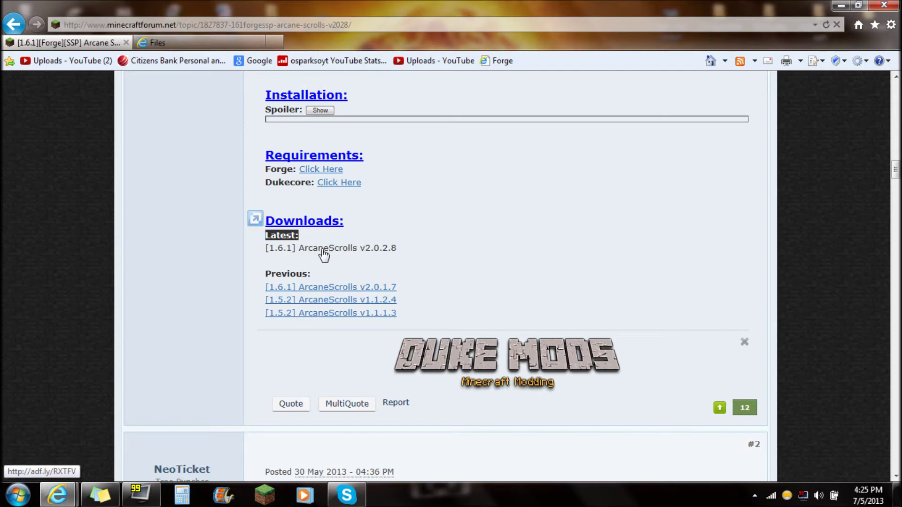
Check the ArcaneScrolls jar on the desktop, then open the DukeCore download page from the requirements
click(841, 5)
drag(709, 165, 791, 187)
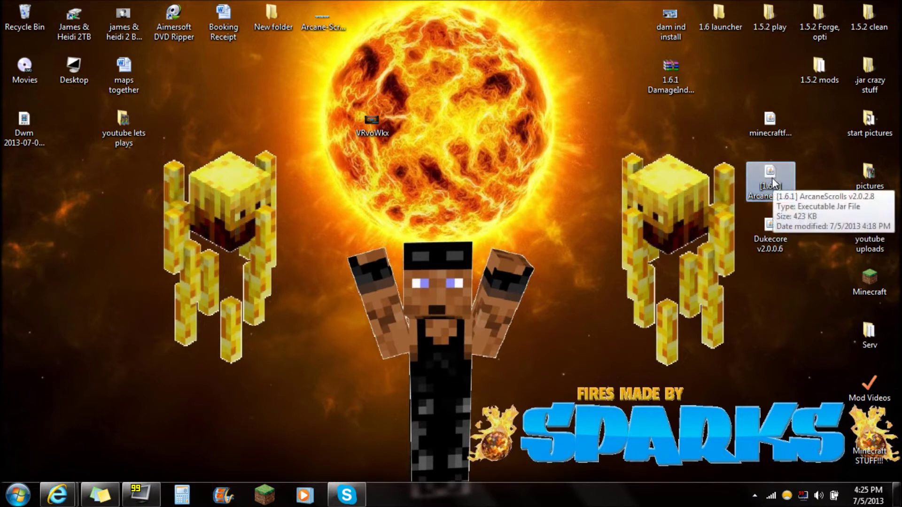
click(57, 494)
click(141, 410)
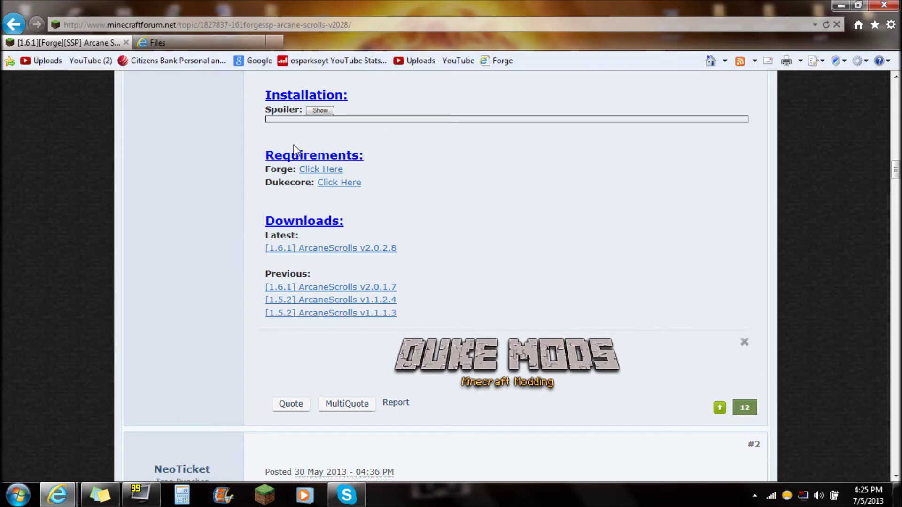
drag(272, 182, 305, 182)
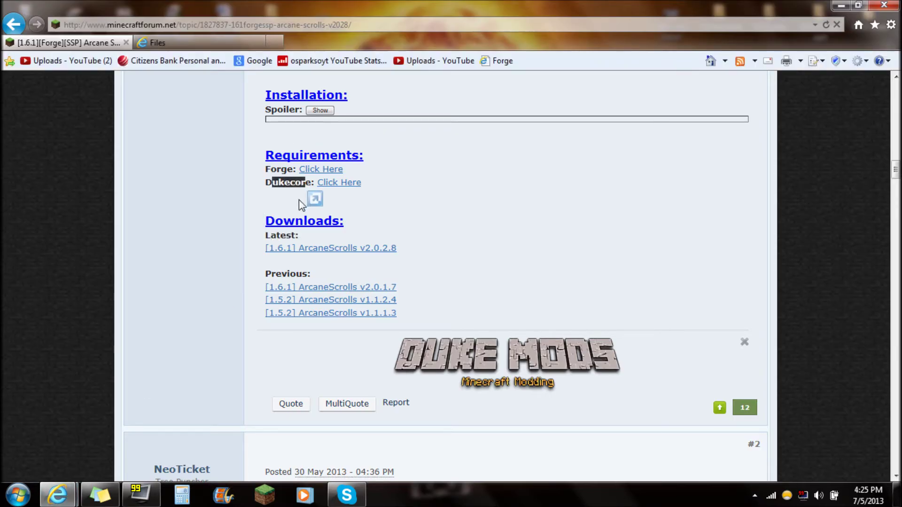
click(339, 184)
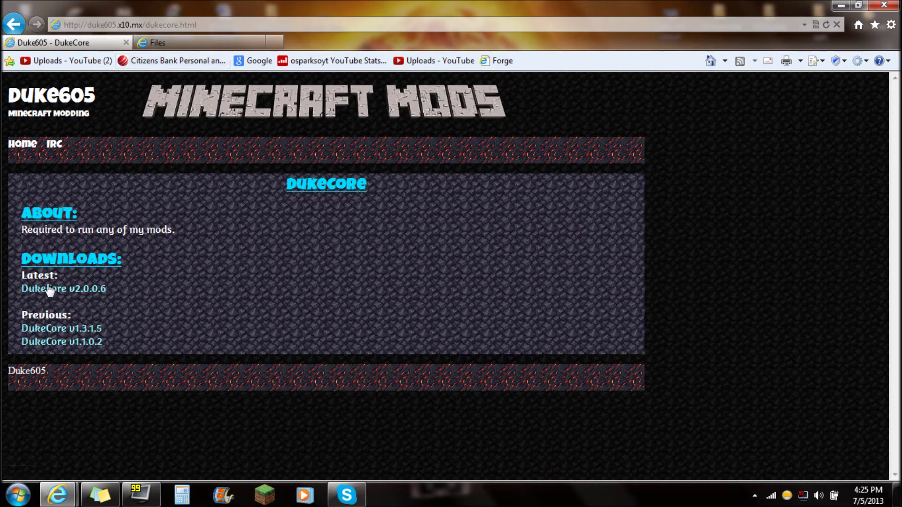
drag(18, 297, 22, 272)
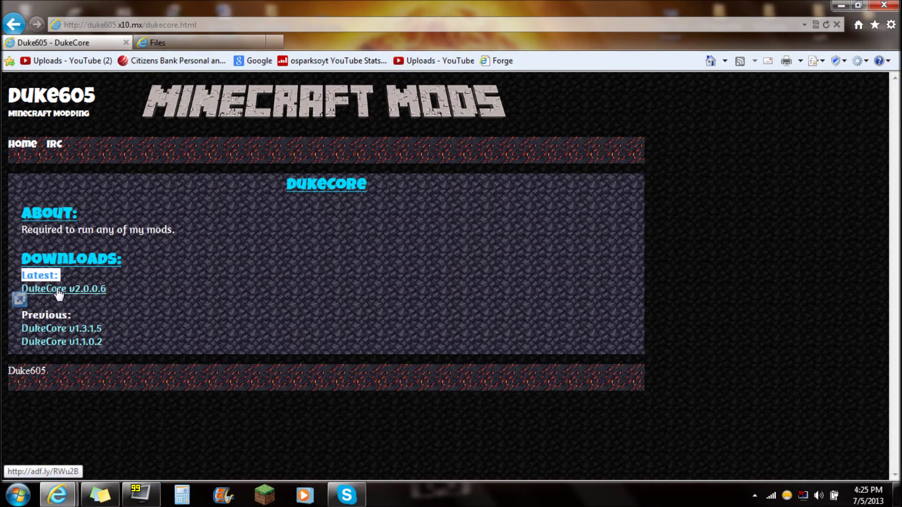
Move the ArcaneScrolls and DukeCore jars down one desktop slot, then return to the Forge downloads page
click(841, 5)
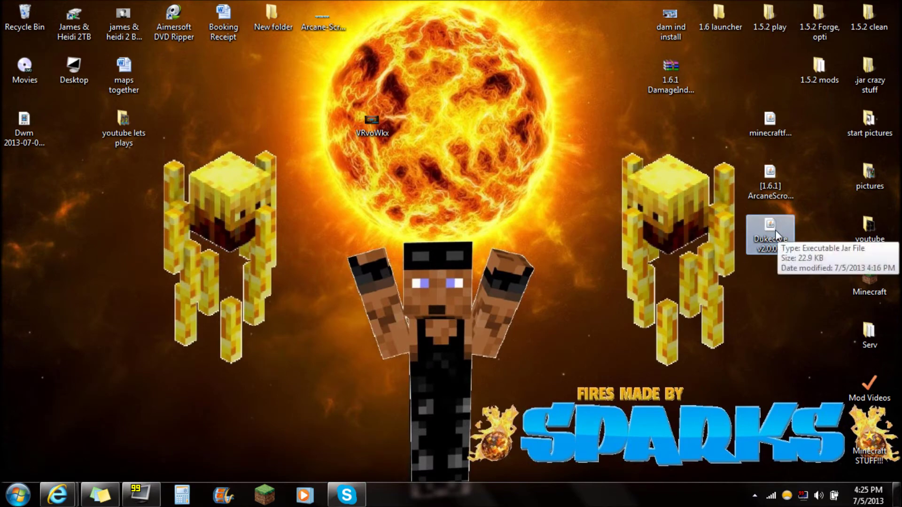
drag(797, 256, 729, 163)
drag(770, 183, 770, 237)
click(522, 341)
mouse_move(57, 494)
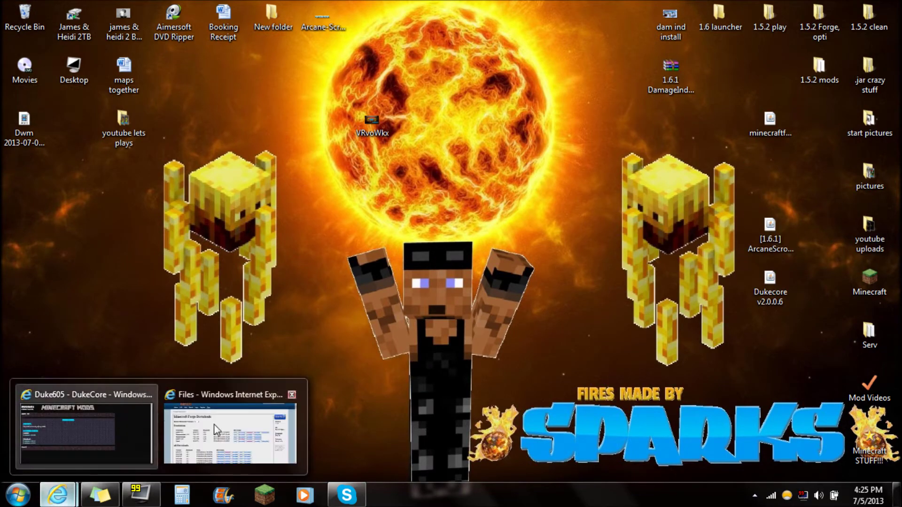
click(247, 403)
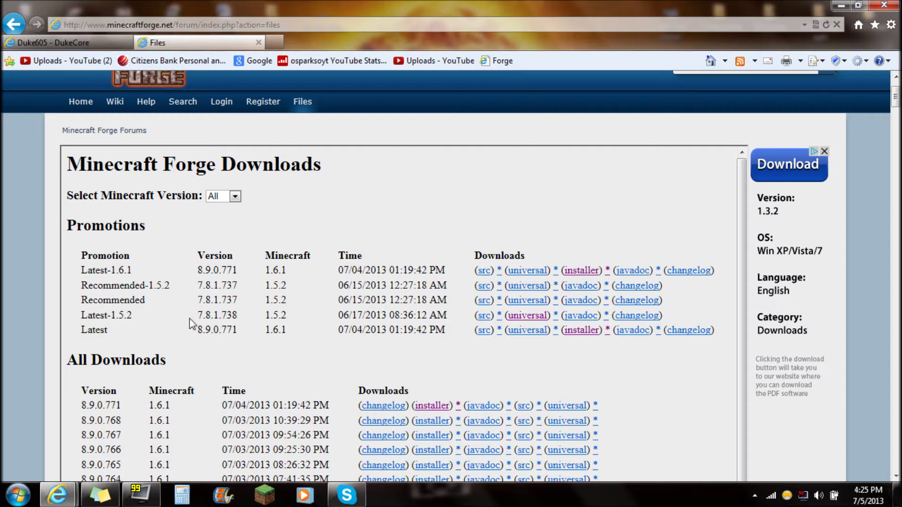
Download the Forge 8.9.0.771 installer for 1.6.1 from All Downloads and select it on the desktop
drag(67, 360, 189, 366)
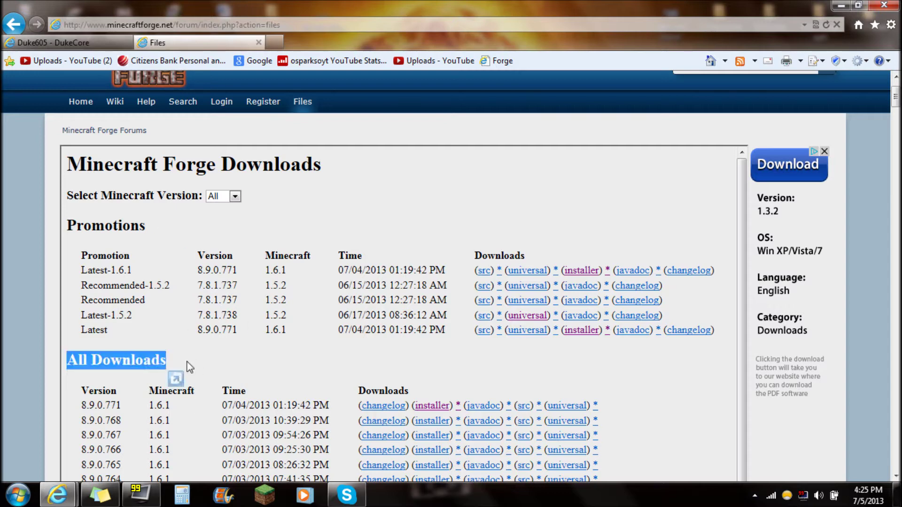
drag(82, 404, 328, 407)
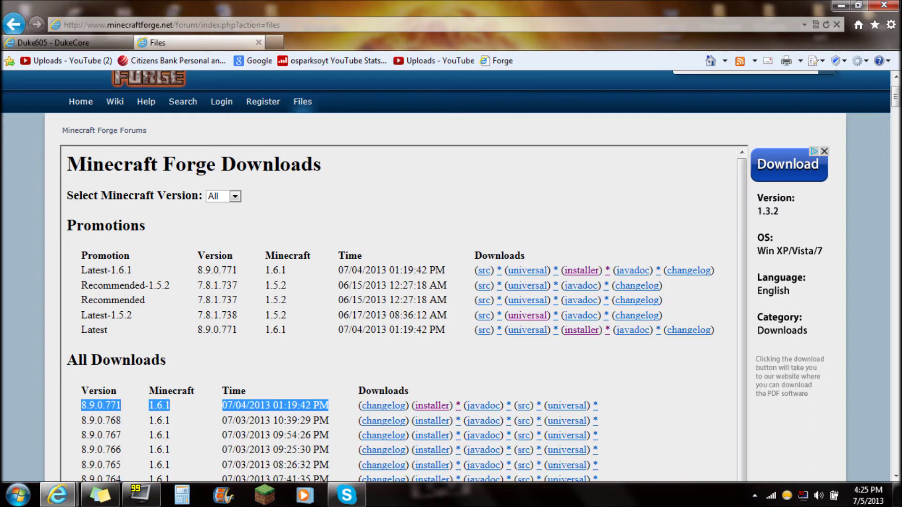
click(426, 407)
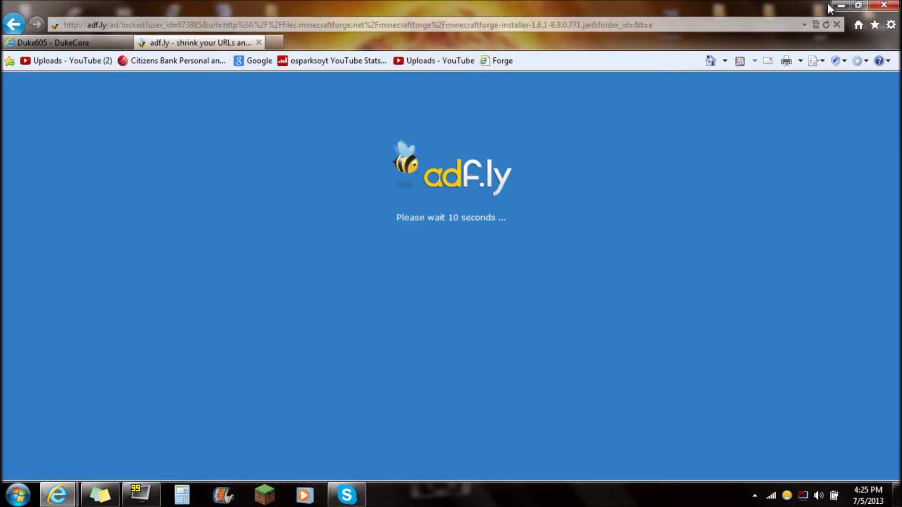
click(841, 5)
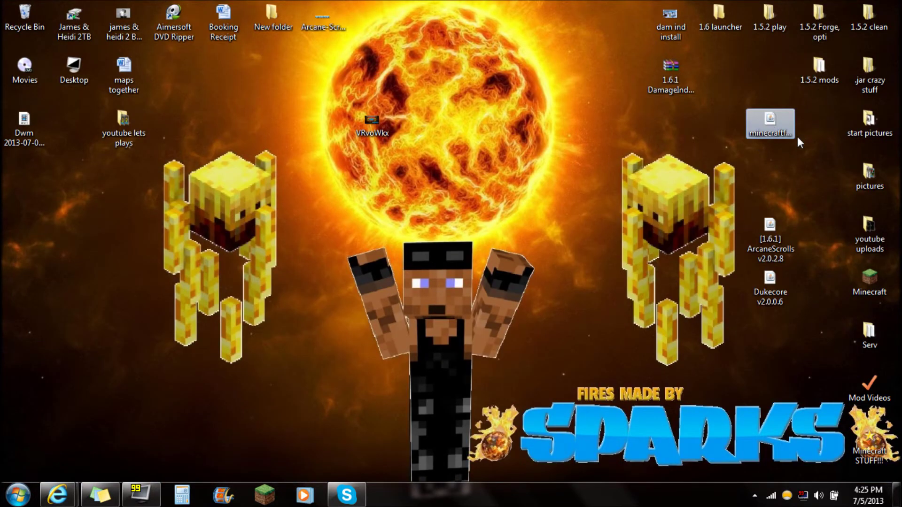
click(768, 118)
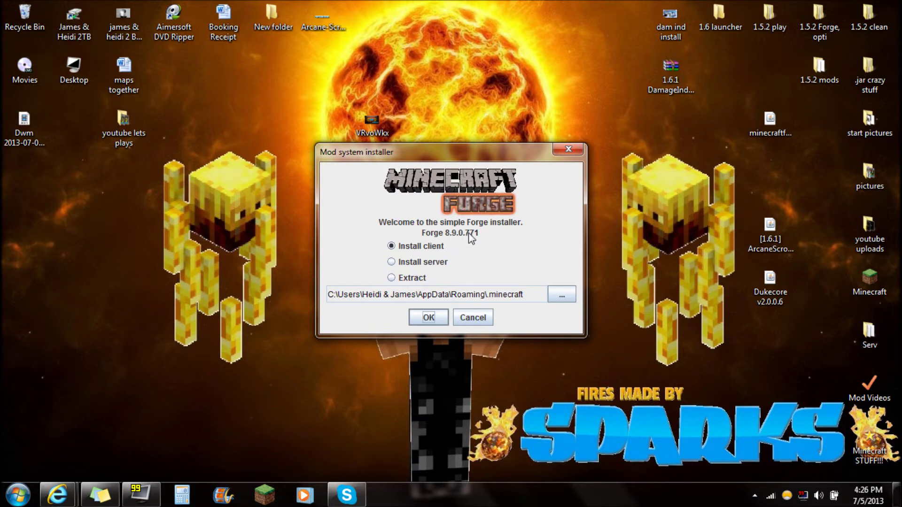
Install the Forge 8.9.0.771 client, acknowledge completion, then select the two mod jars on the desktop
click(434, 318)
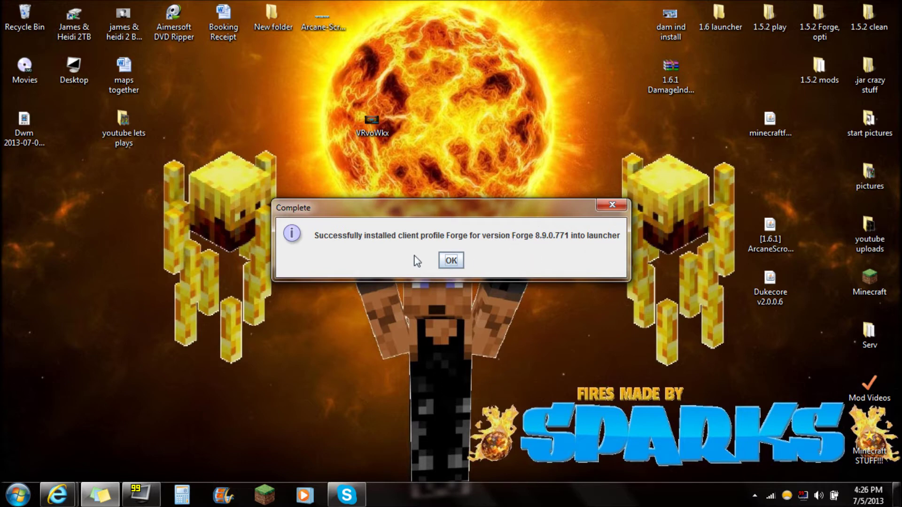
click(451, 261)
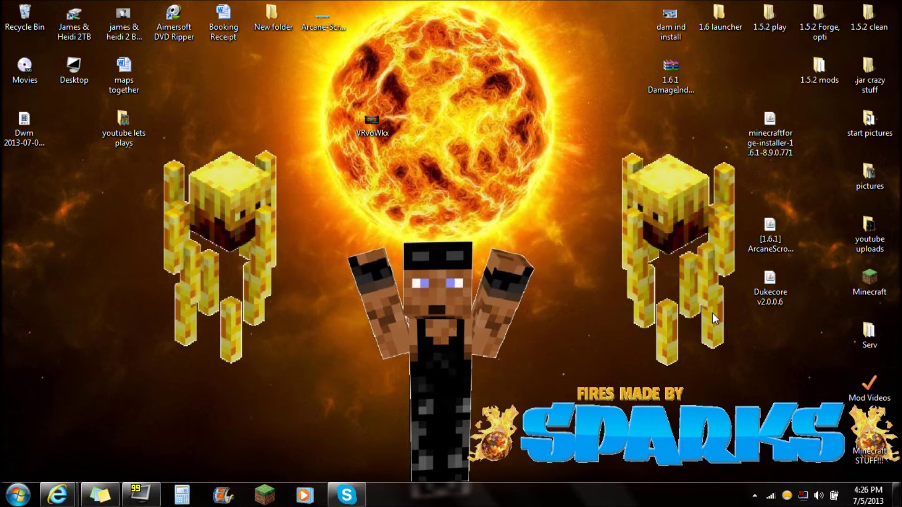
drag(738, 201, 808, 357)
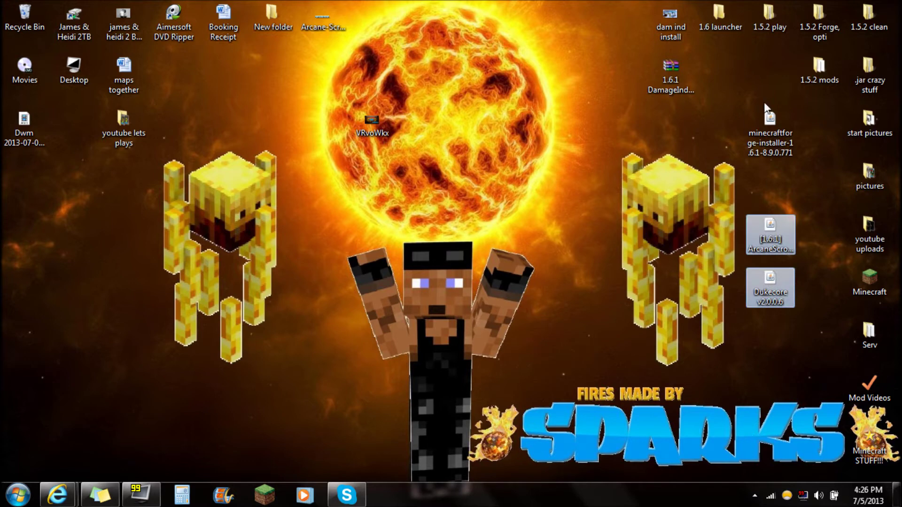
drag(736, 195, 806, 320)
click(647, 412)
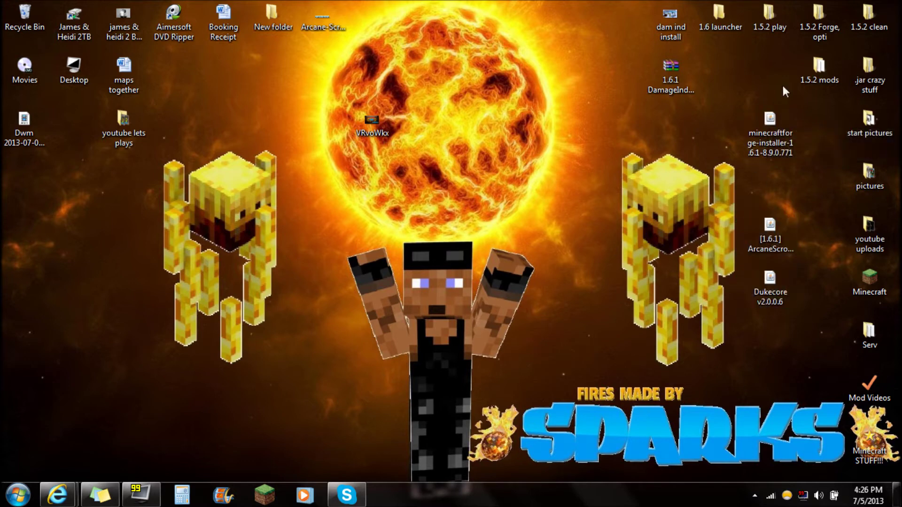
Start the launcher and save the Forge profile with version release Forge8.9.0.771
click(275, 488)
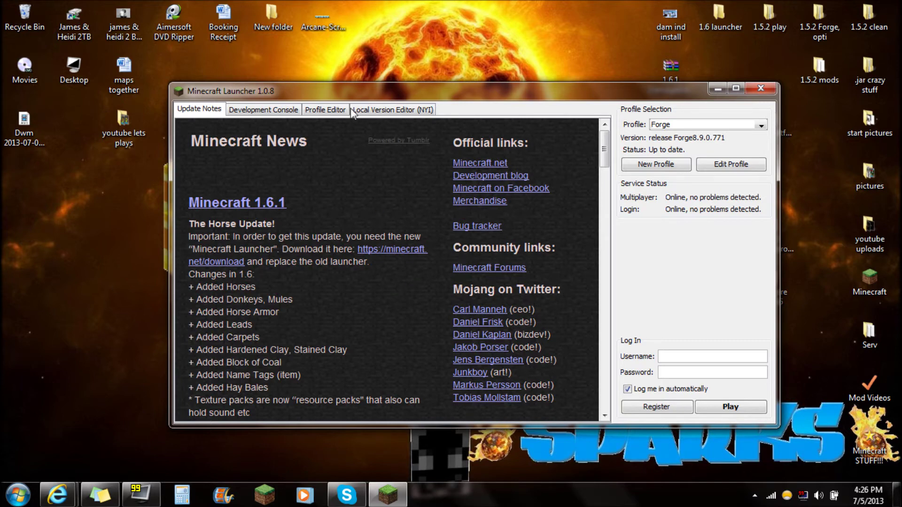
drag(675, 87, 637, 56)
click(691, 133)
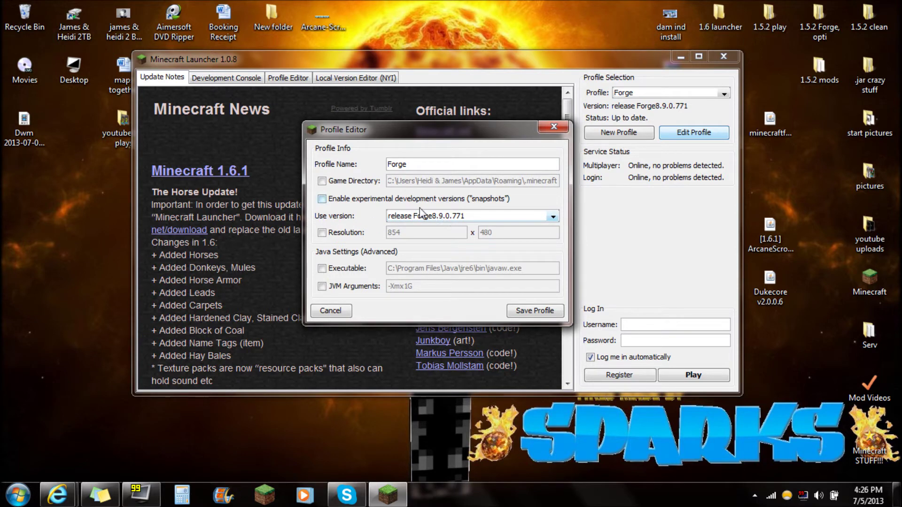
click(547, 217)
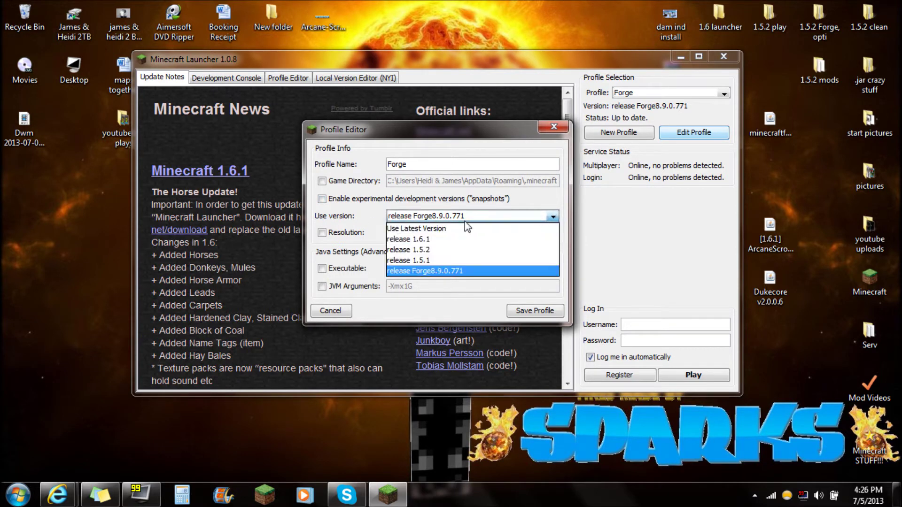
click(422, 226)
click(468, 216)
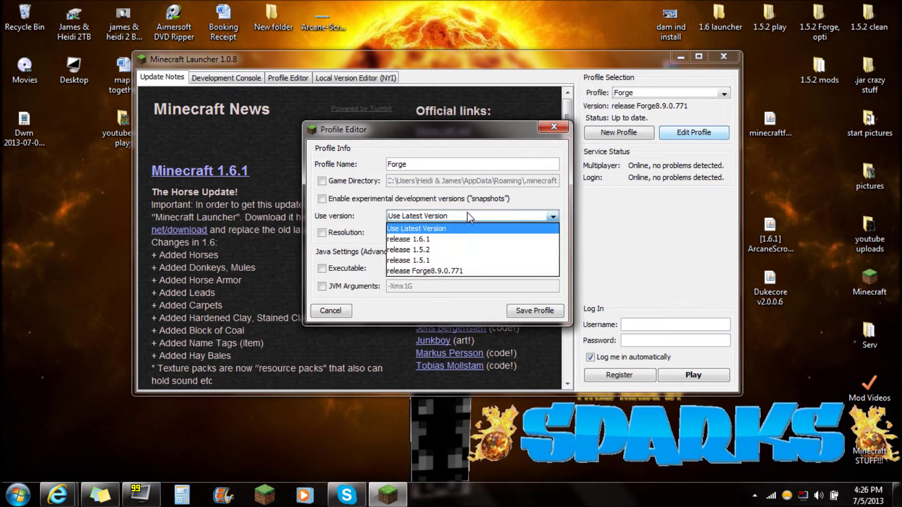
click(441, 239)
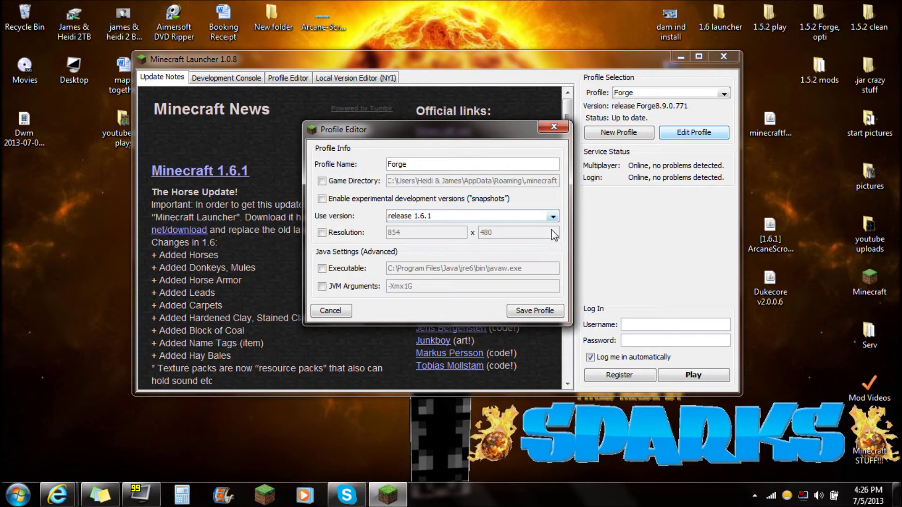
click(554, 217)
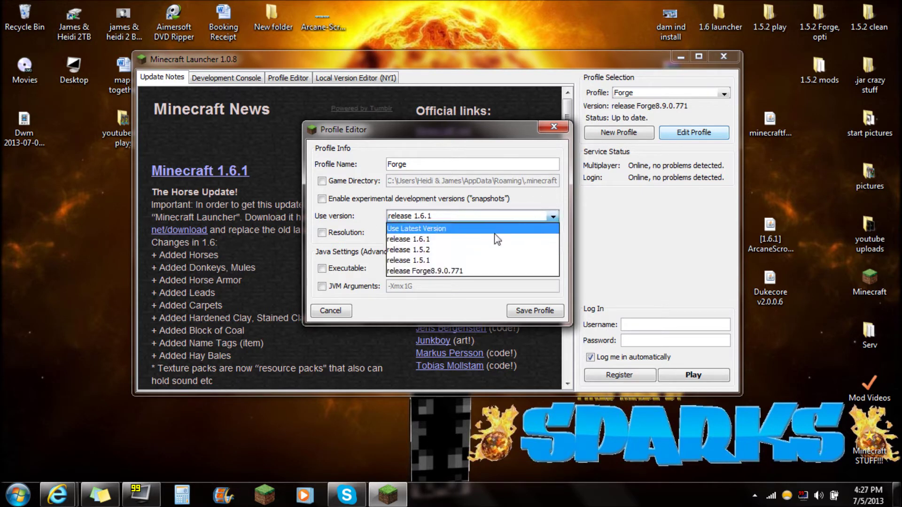
click(433, 271)
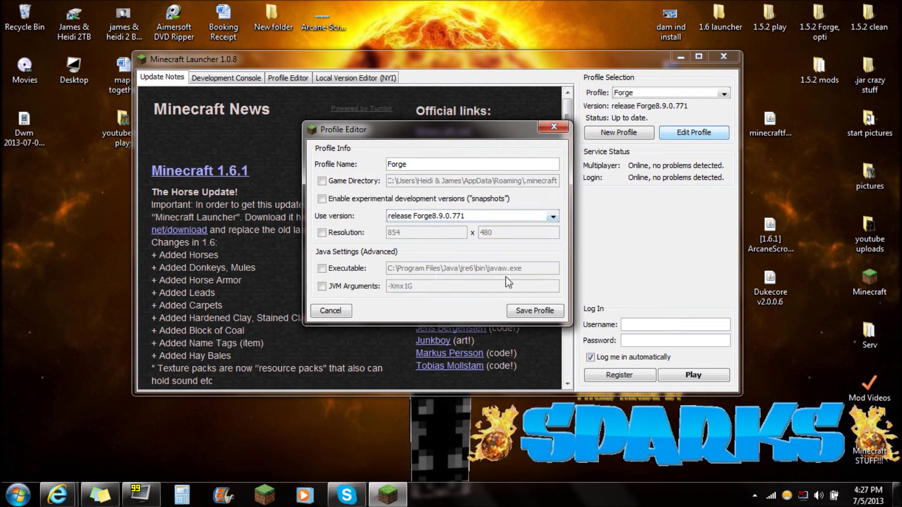
click(521, 309)
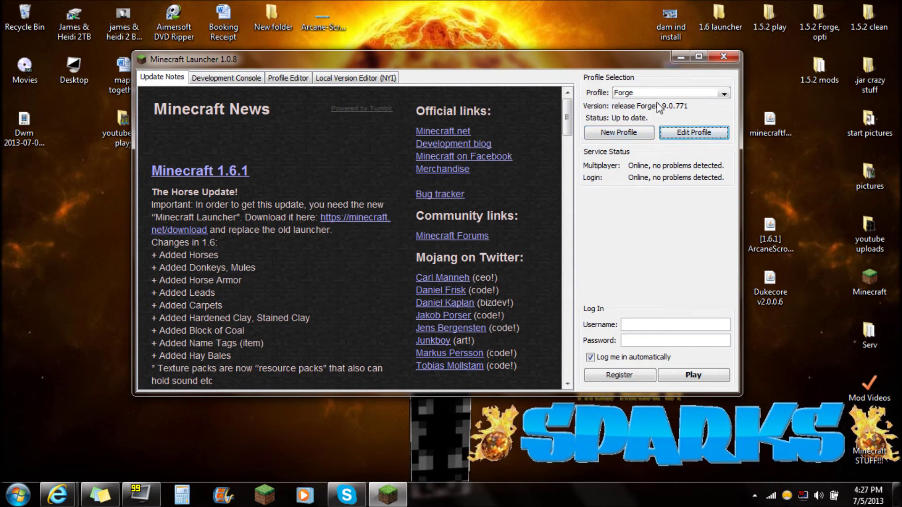
Log in with the account email and password, run the Forge profile, then quit the game
click(692, 374)
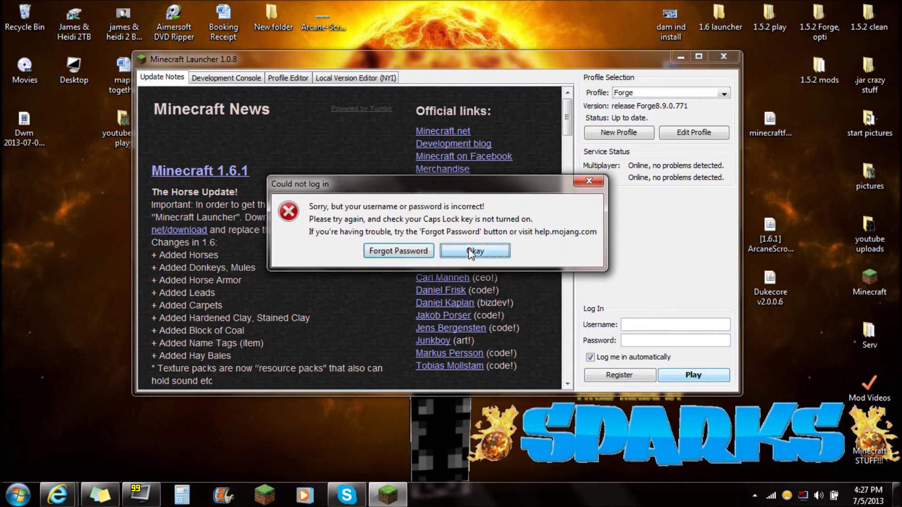
click(474, 250)
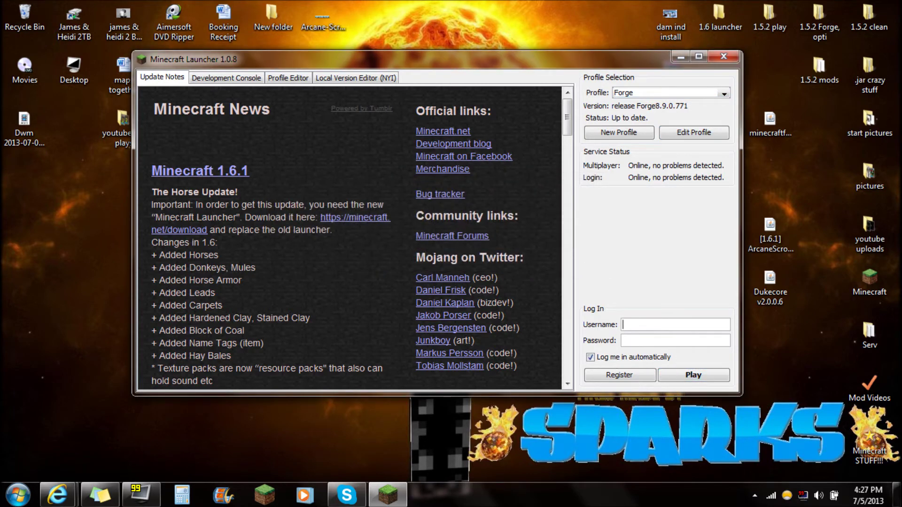
key(Tab)
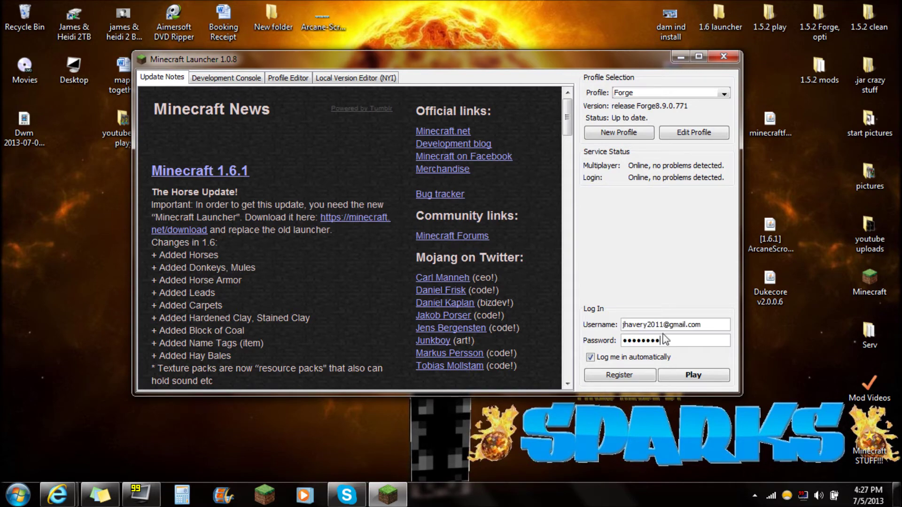
click(686, 375)
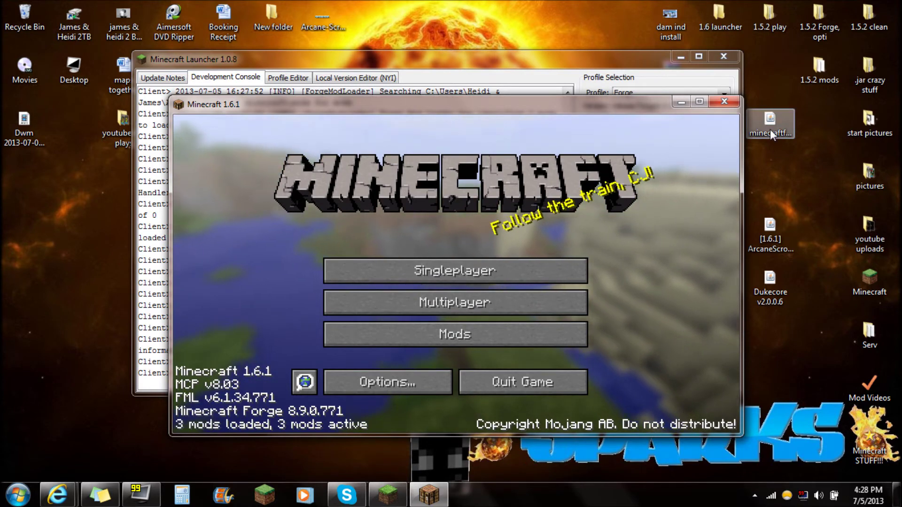
drag(527, 104, 516, 74)
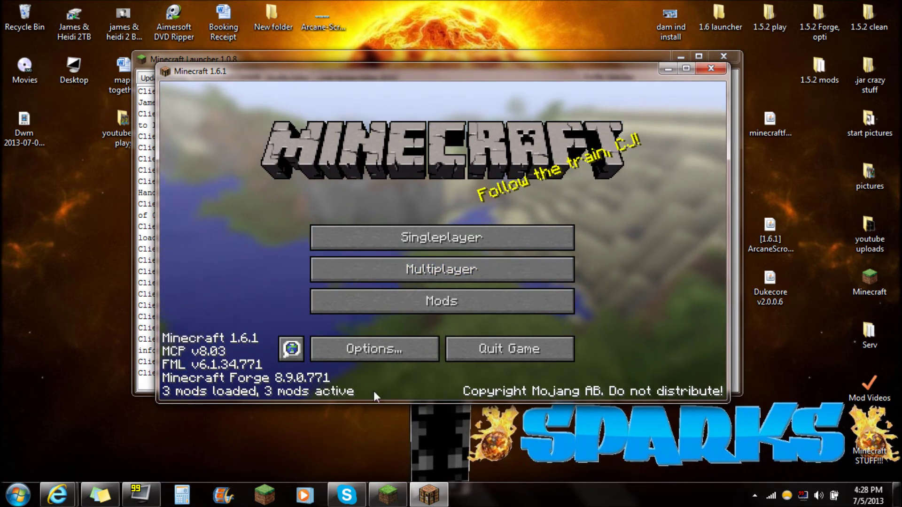
click(534, 355)
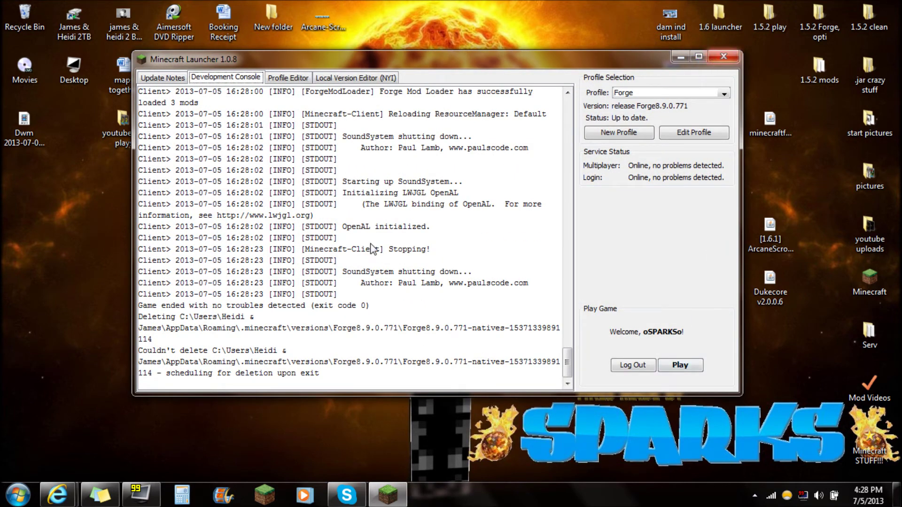
Open the .minecraft mods folder by searching %appdata% and going through Roaming
click(13, 494)
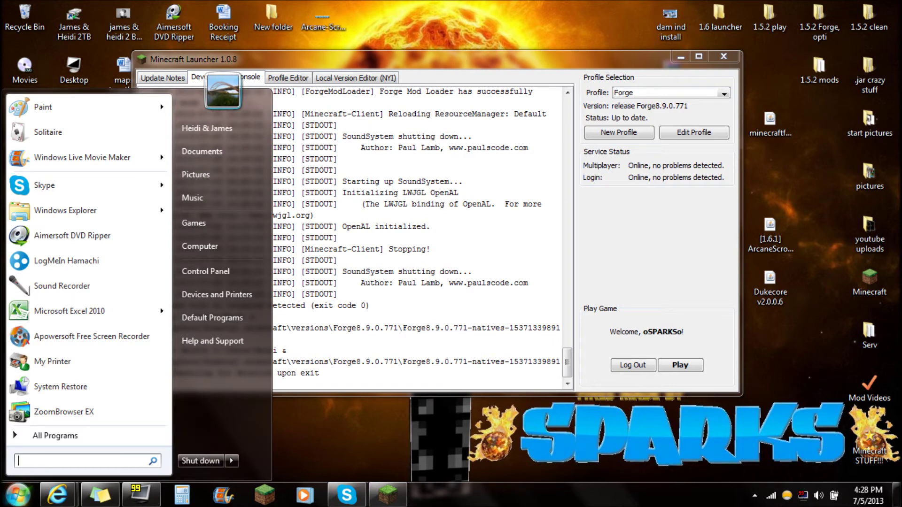
text(%app)
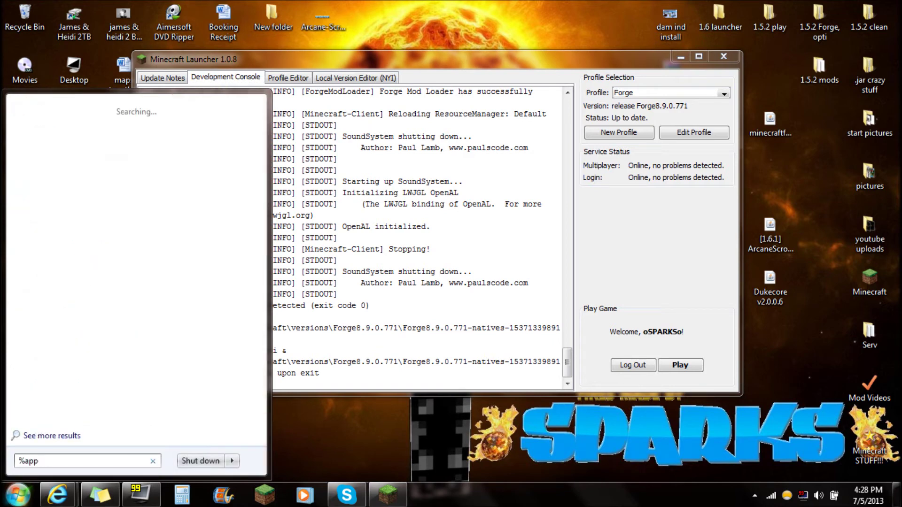
text(data%)
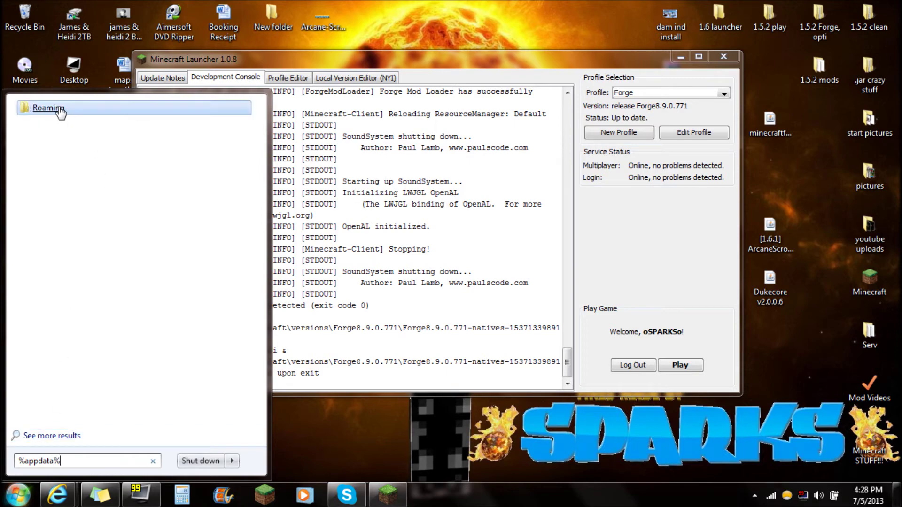
click(59, 109)
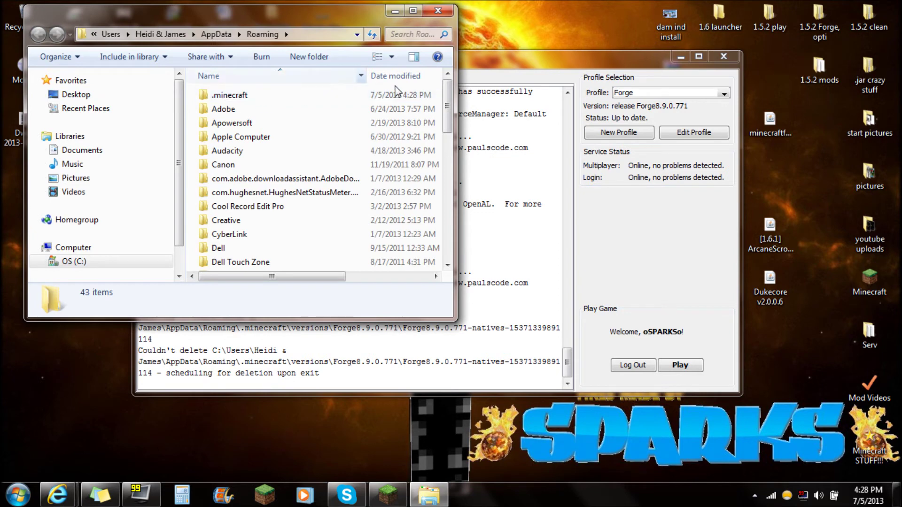
double_click(231, 94)
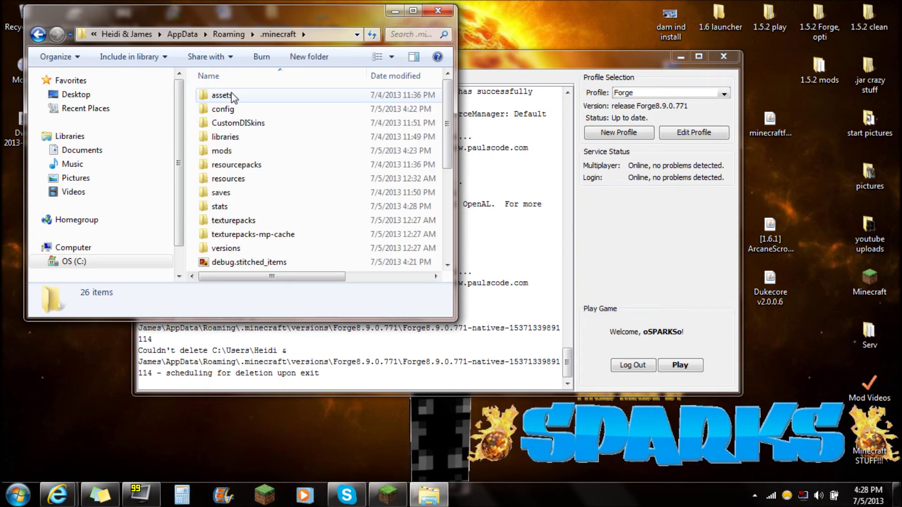
click(221, 154)
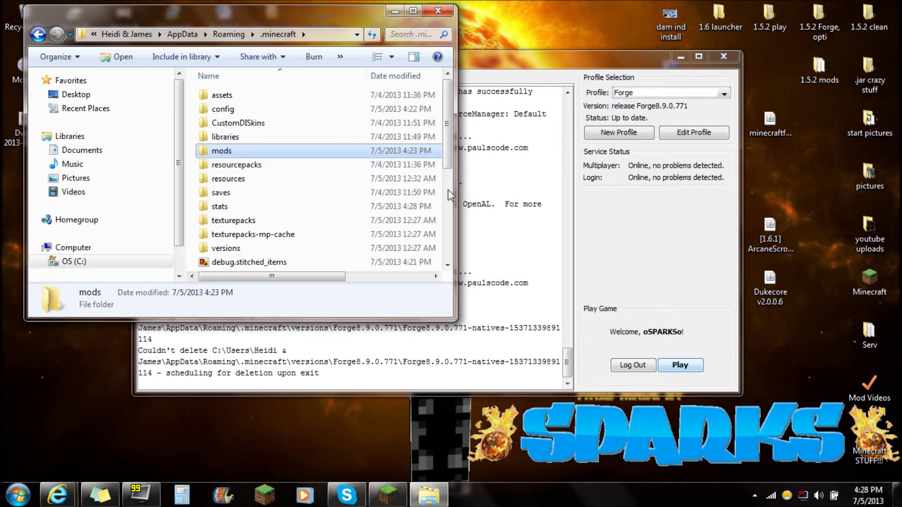
double_click(225, 150)
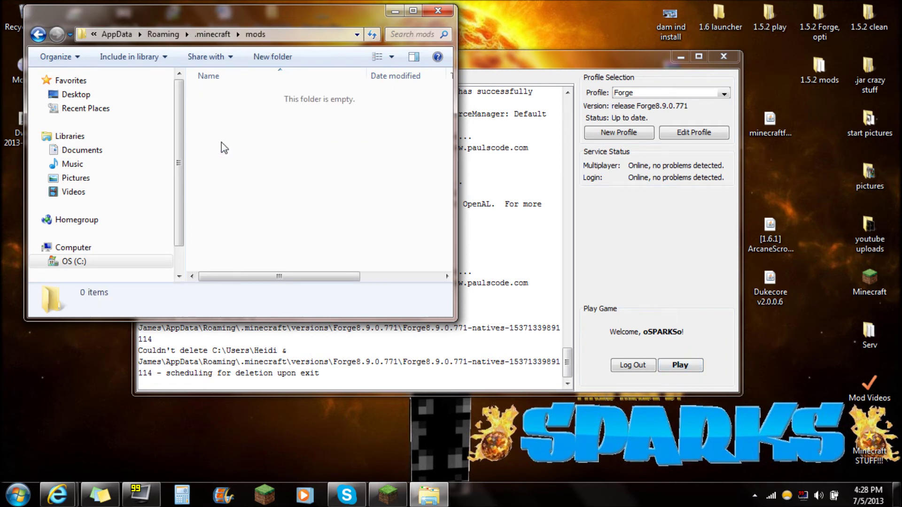
Drag the ArcaneScrolls and Dukecore jars from the desktop into mods, then close the folder
drag(232, 100, 332, 238)
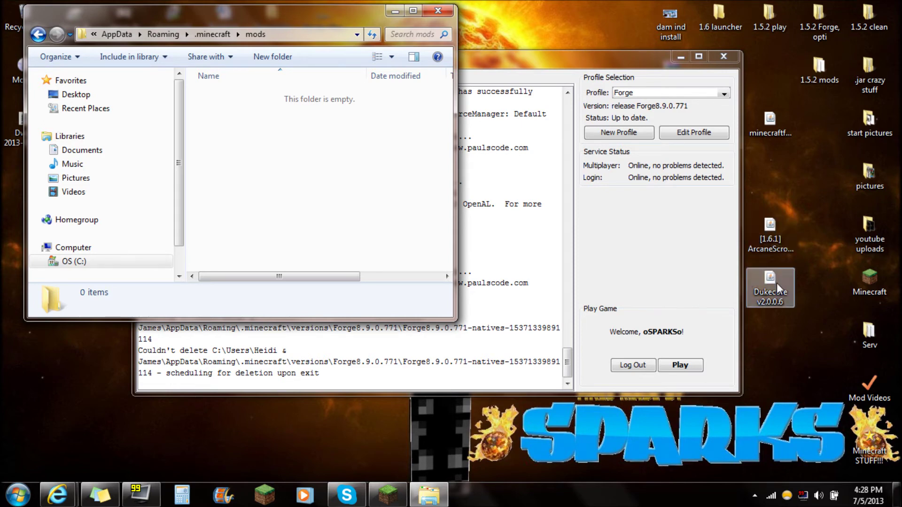
drag(762, 318, 263, 145)
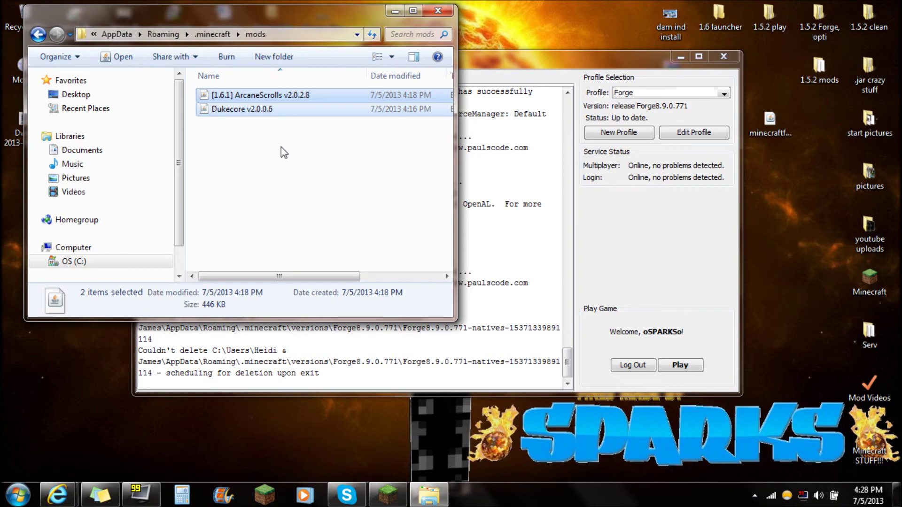
click(437, 9)
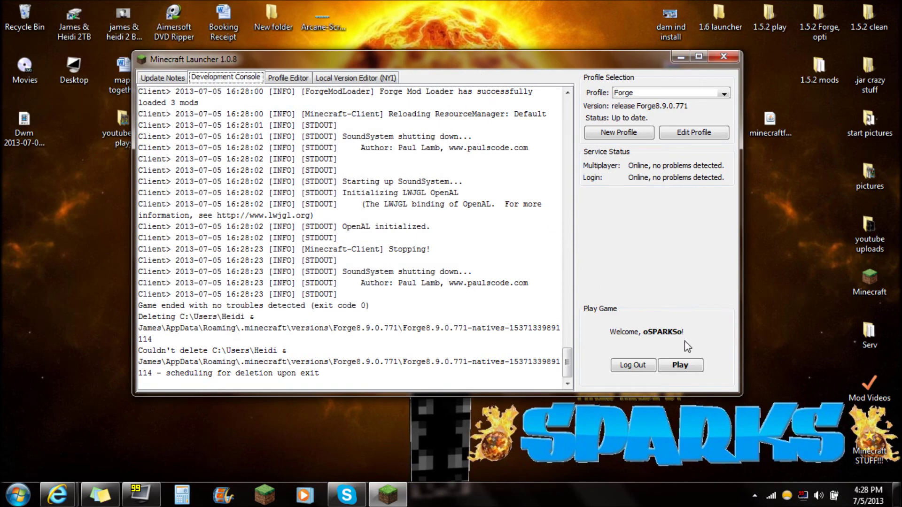
Relaunch the Forge profile and let Minecraft 1.6.1 load with 5 mods active
click(680, 366)
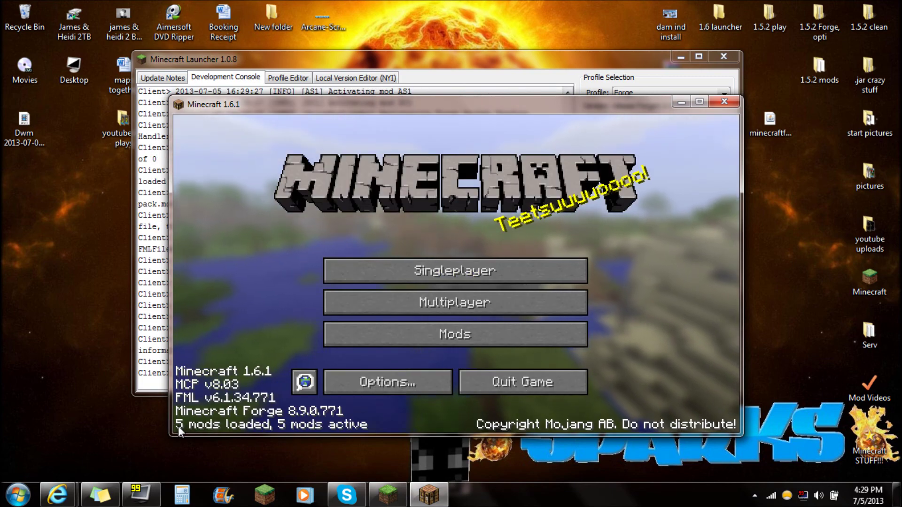
Check DukeCore 2.0.0.6 and Arcane Scrolls 2.0.2.8 in the Mod List, then close Minecraft and the launcher
click(429, 334)
drag(342, 195, 341, 269)
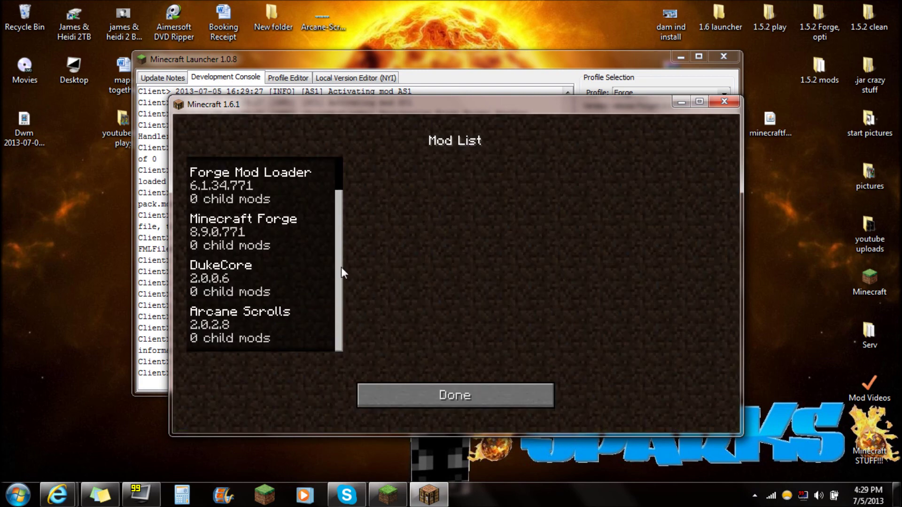
click(232, 278)
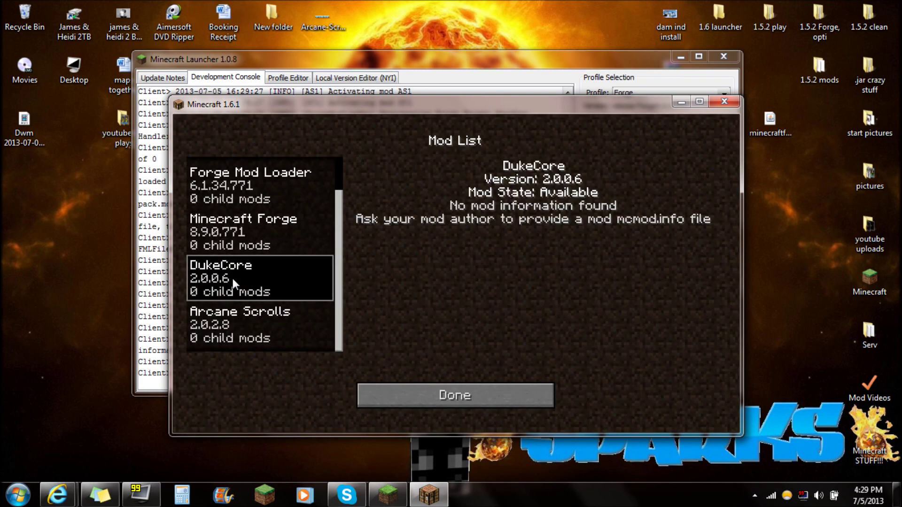
click(226, 331)
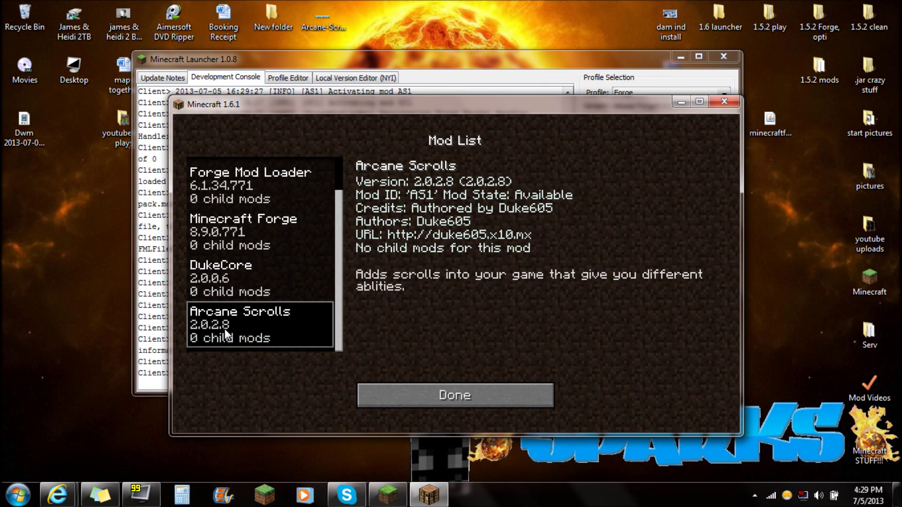
click(222, 287)
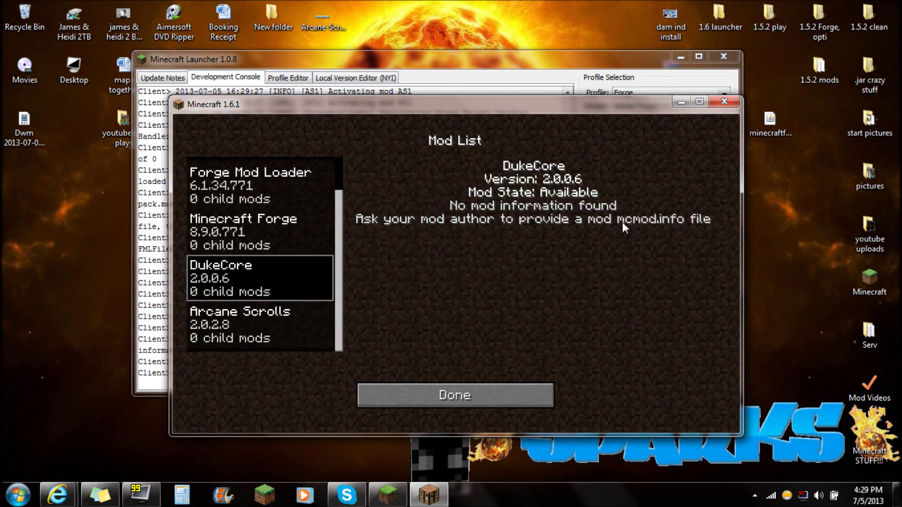
click(724, 102)
click(723, 57)
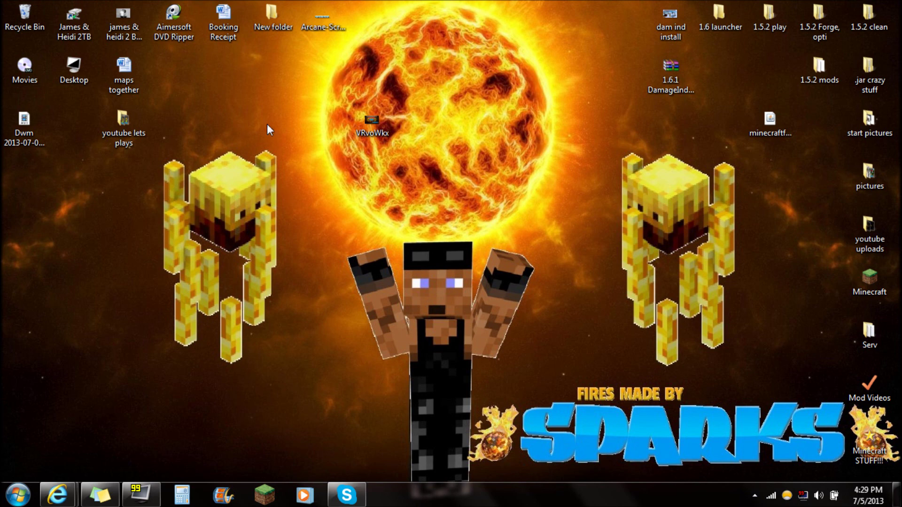
drag(269, 117, 172, 427)
drag(168, 142, 273, 369)
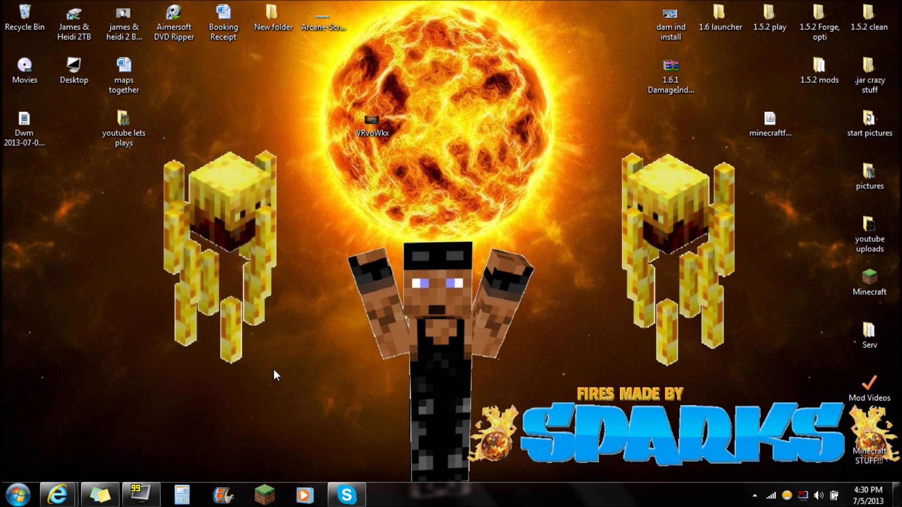